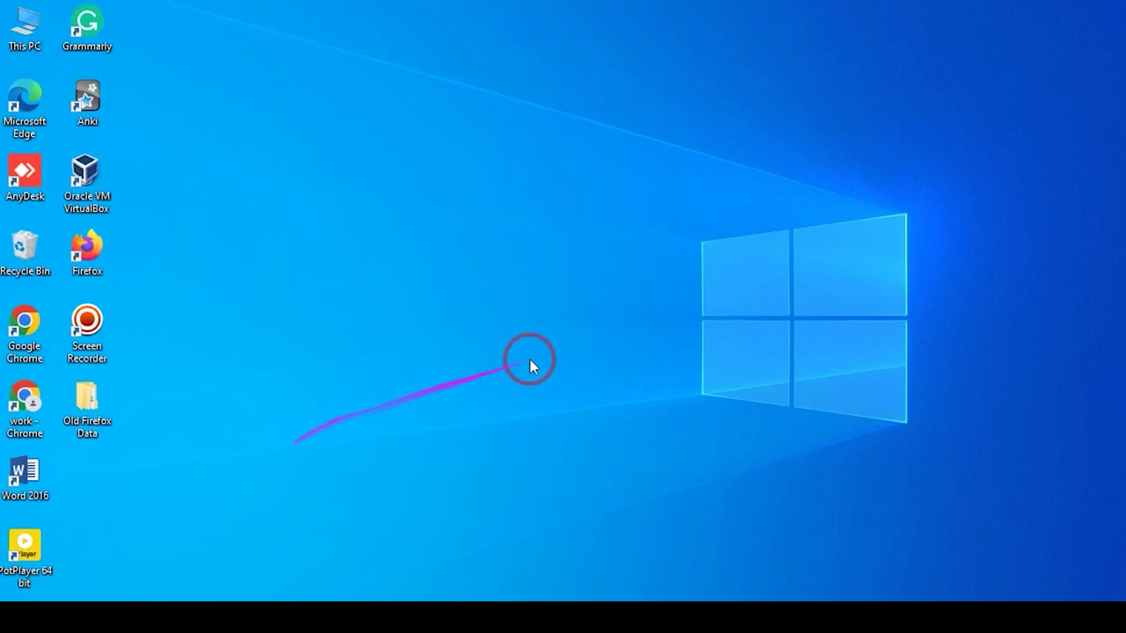
Open the Windows network status panel from the taskbar network icon.
click(973, 618)
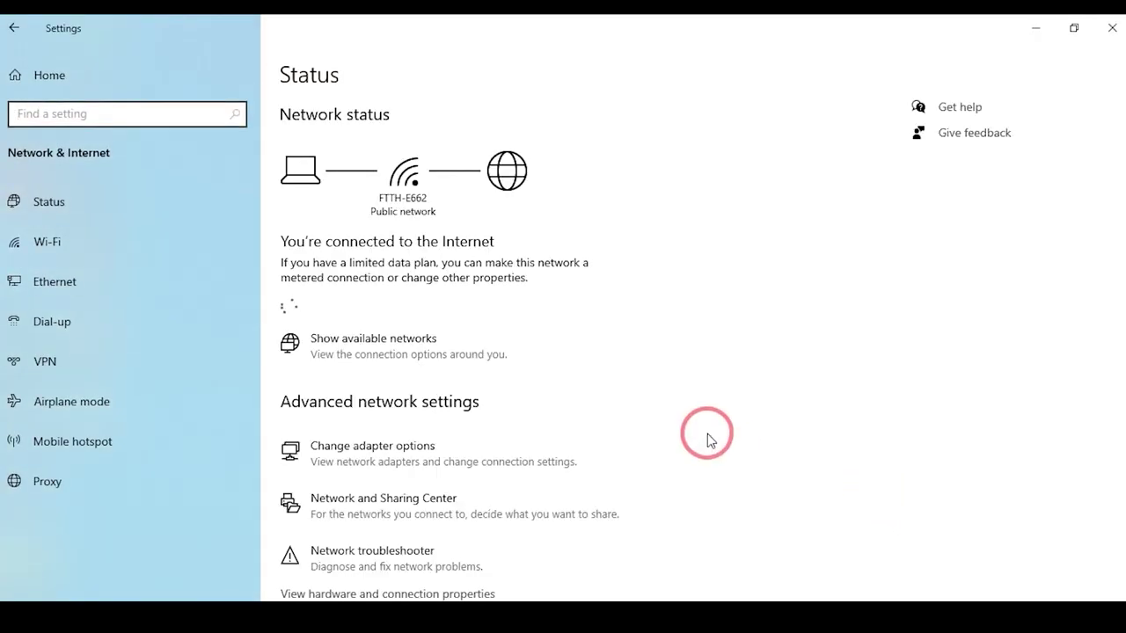
Switch the Ethernet adapter's IPv4 to a manually entered static IP address and confirm.
scroll(370, 497, down, 2)
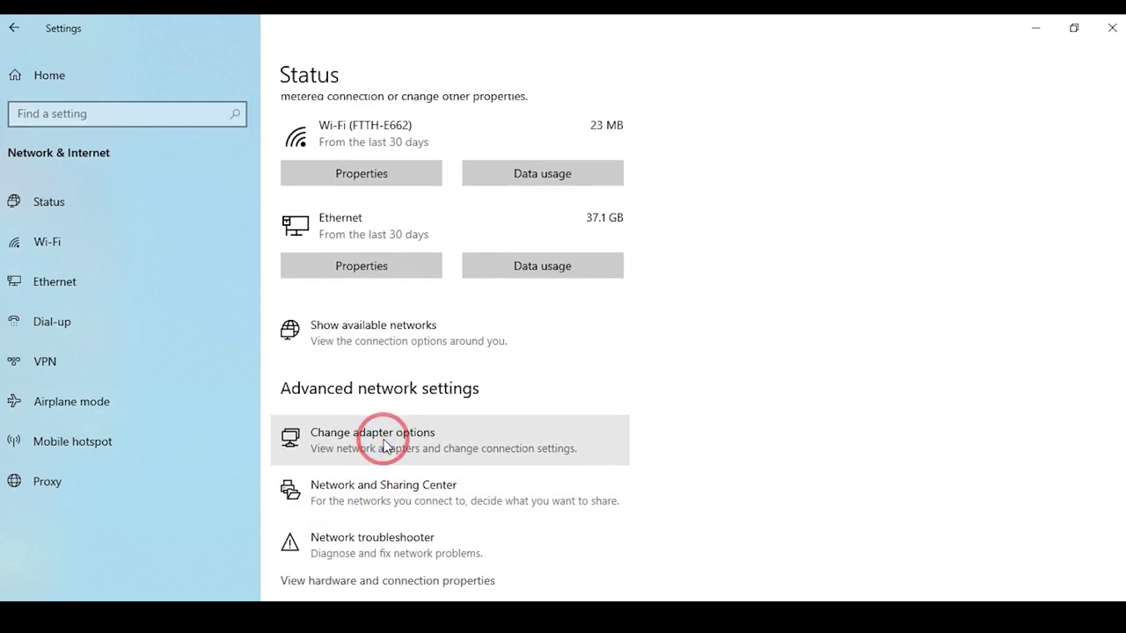
click(385, 446)
double_click(117, 181)
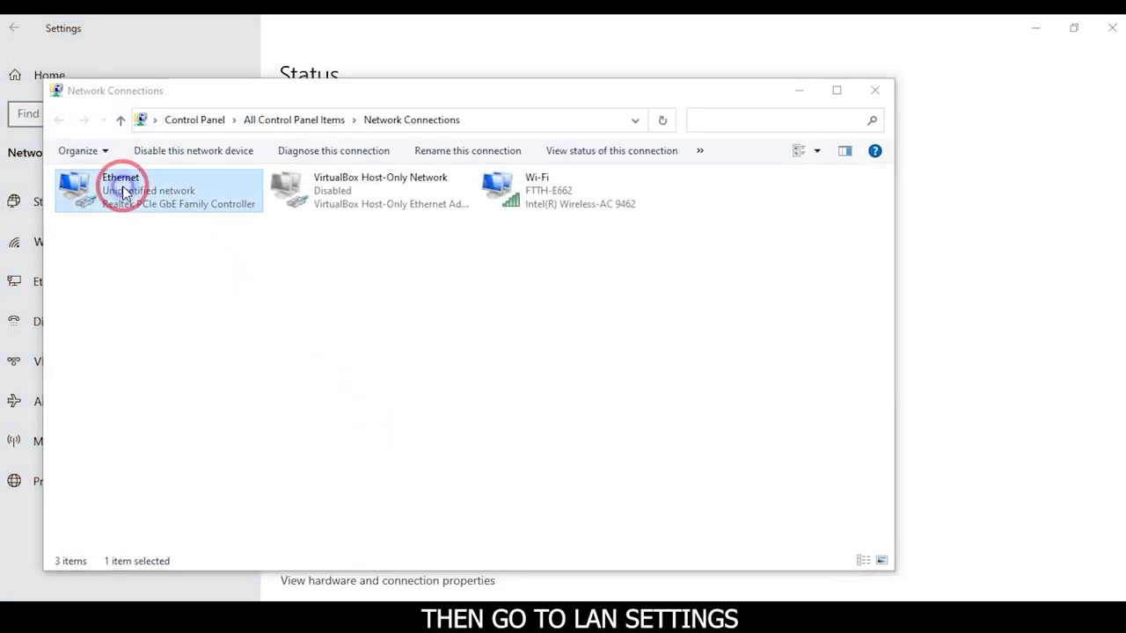
click(457, 470)
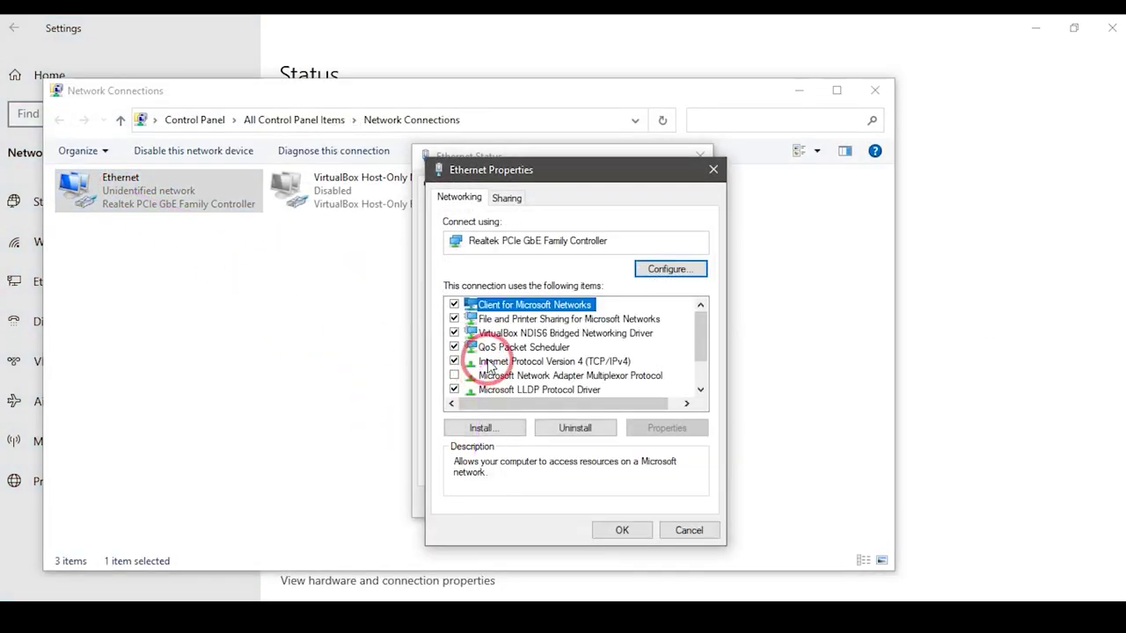
click(577, 362)
double_click(577, 368)
click(485, 352)
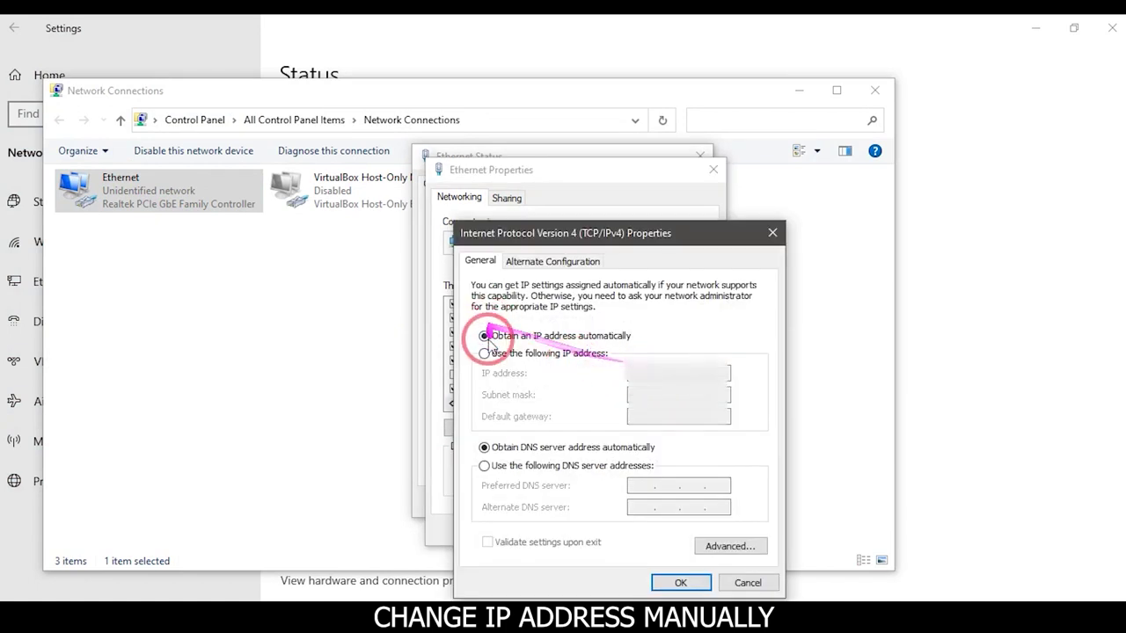
click(691, 379)
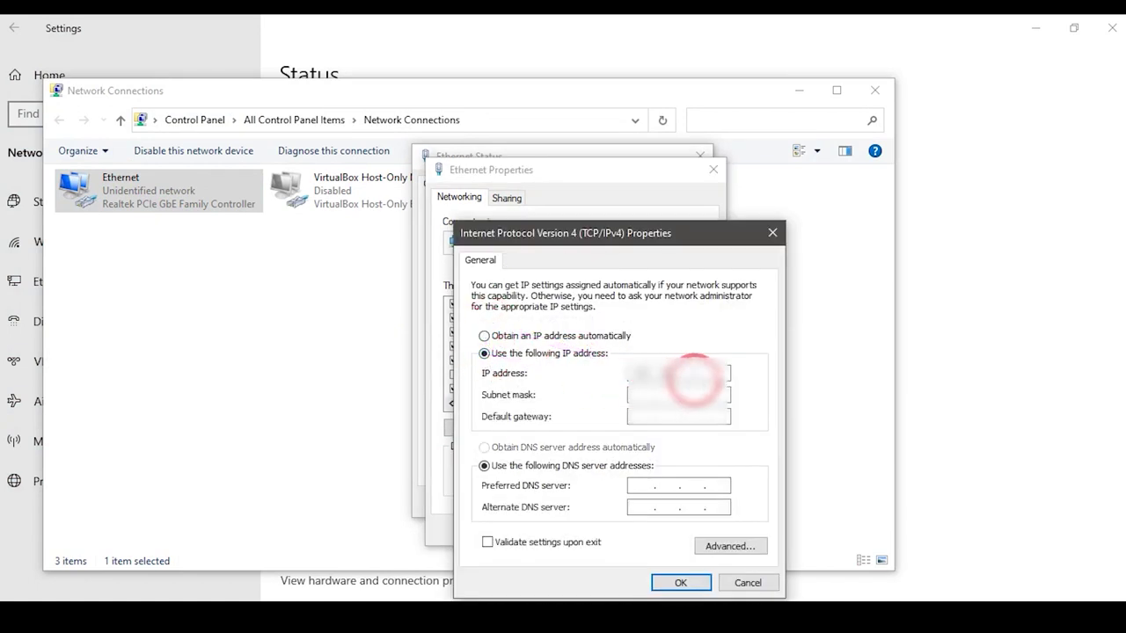
click(682, 583)
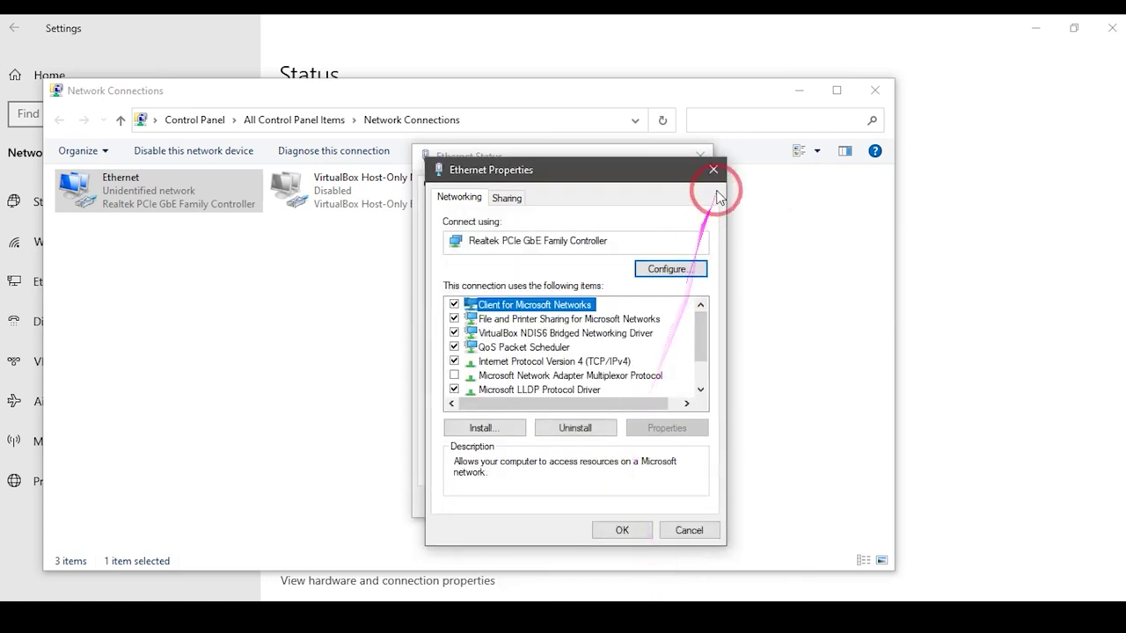
Close the Ethernet properties, status, adapter list and Settings to return to the desktop.
click(622, 531)
click(674, 501)
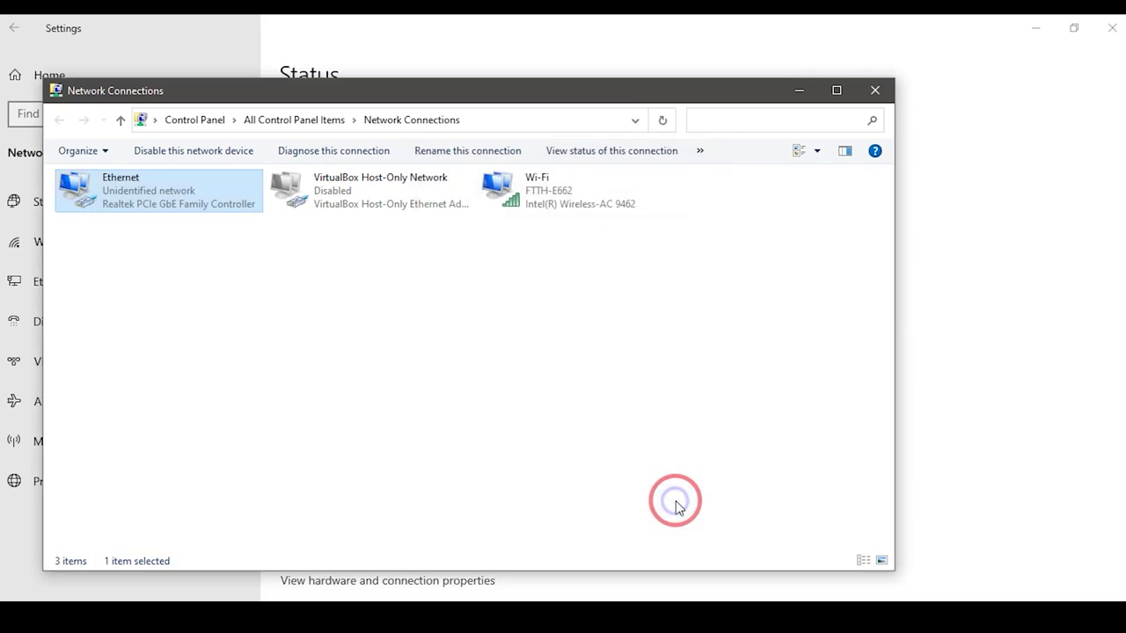
click(800, 92)
click(1032, 27)
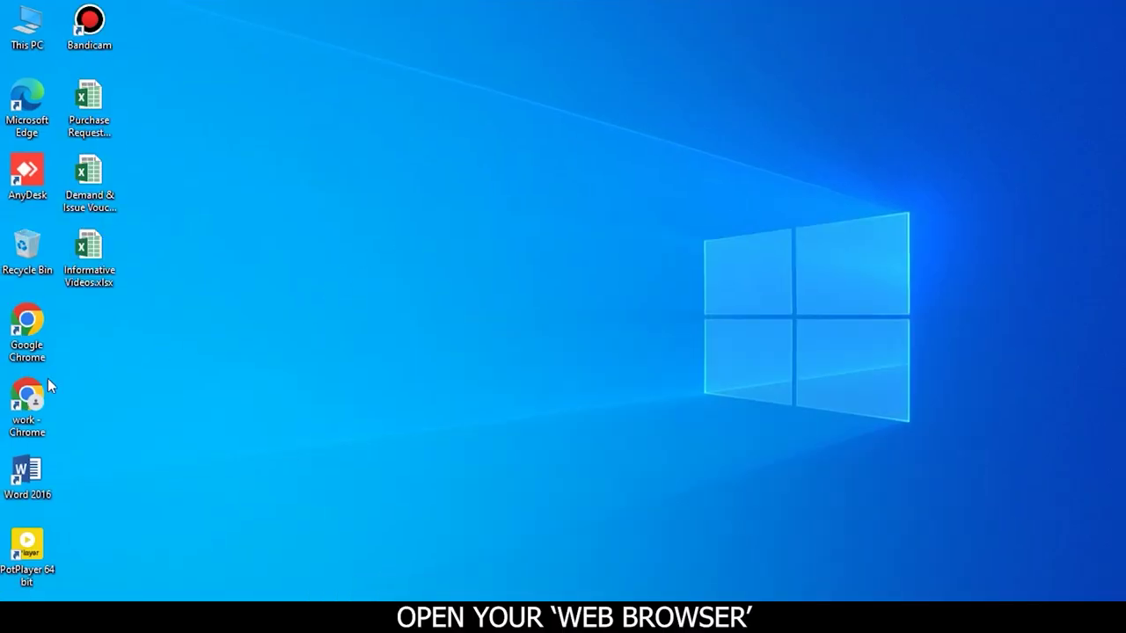
Launch Chrome and browse to the router login page at 192.168.1.1.
double_click(27, 334)
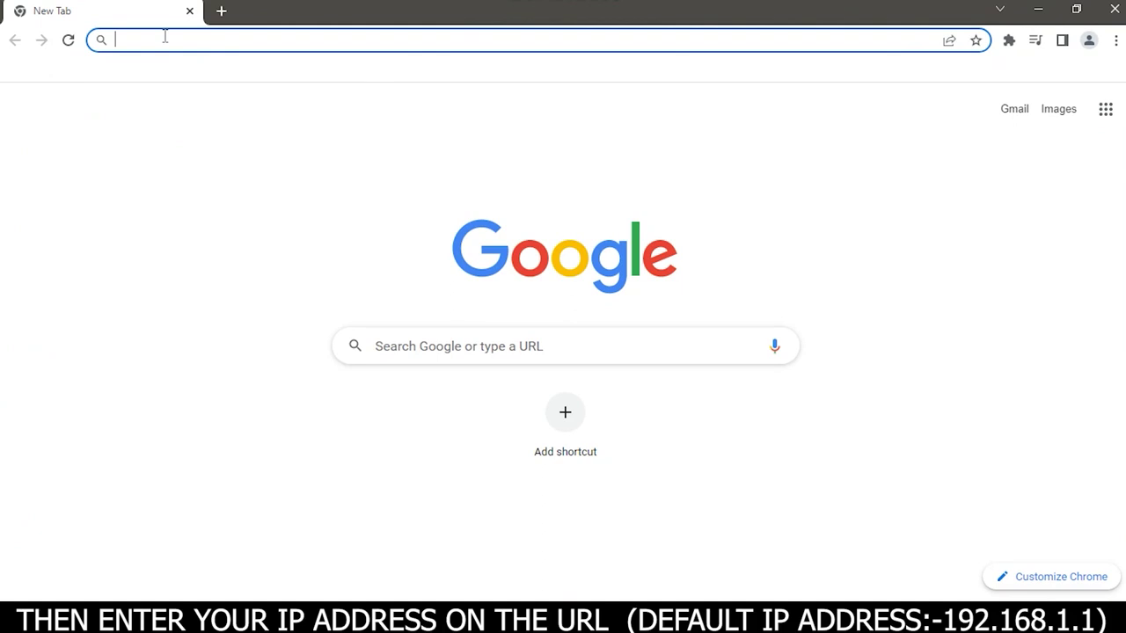
text(1)
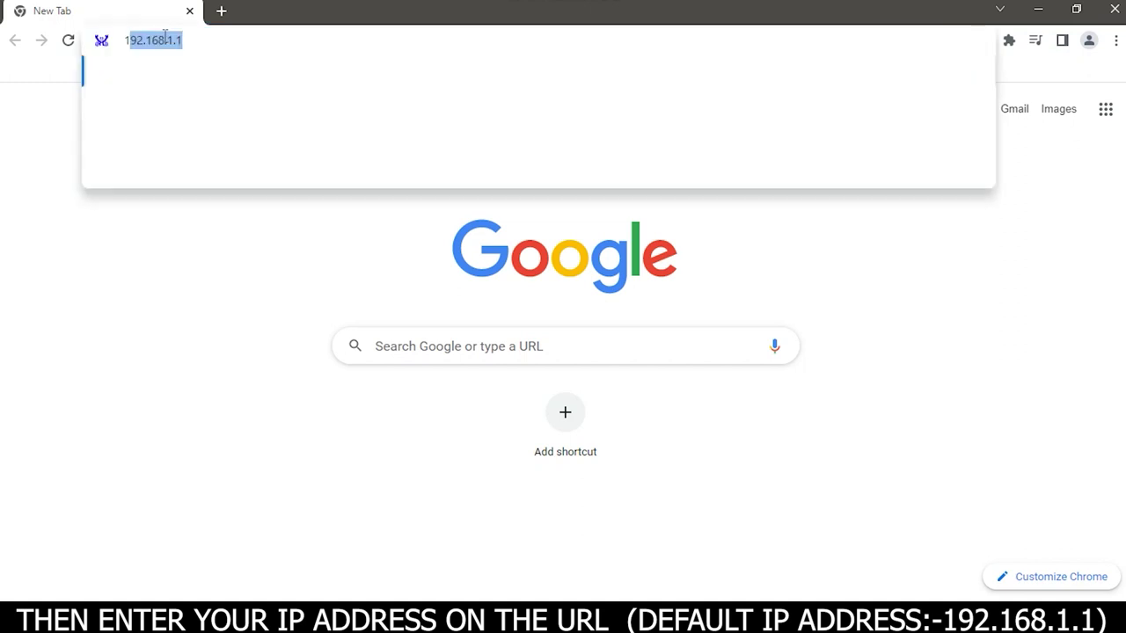
text(92.168.1.1)
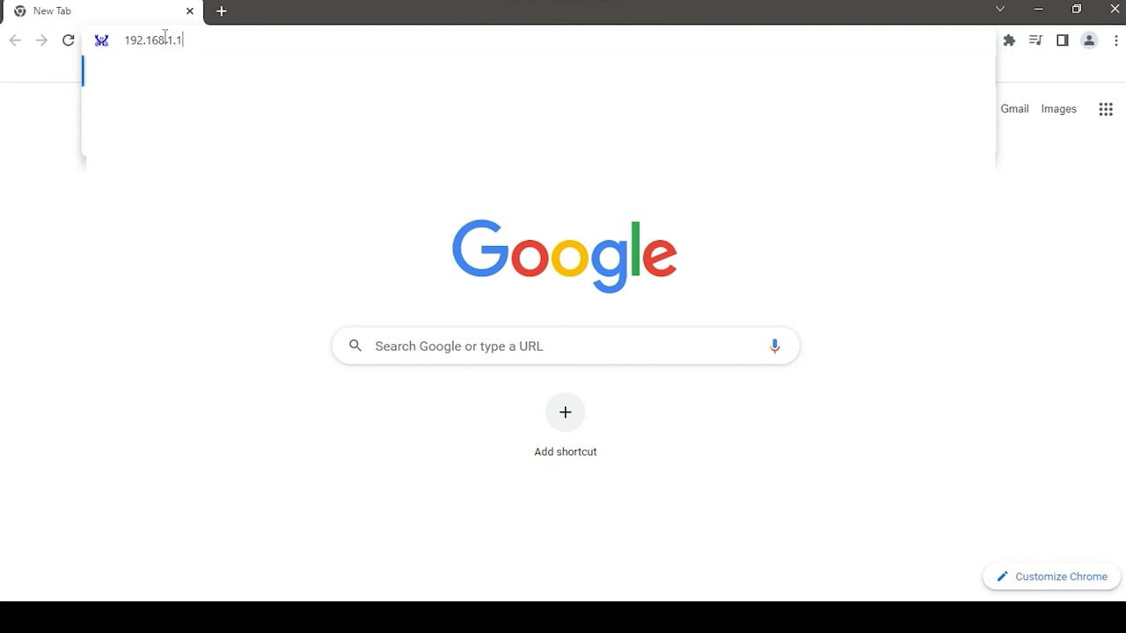
key(Return)
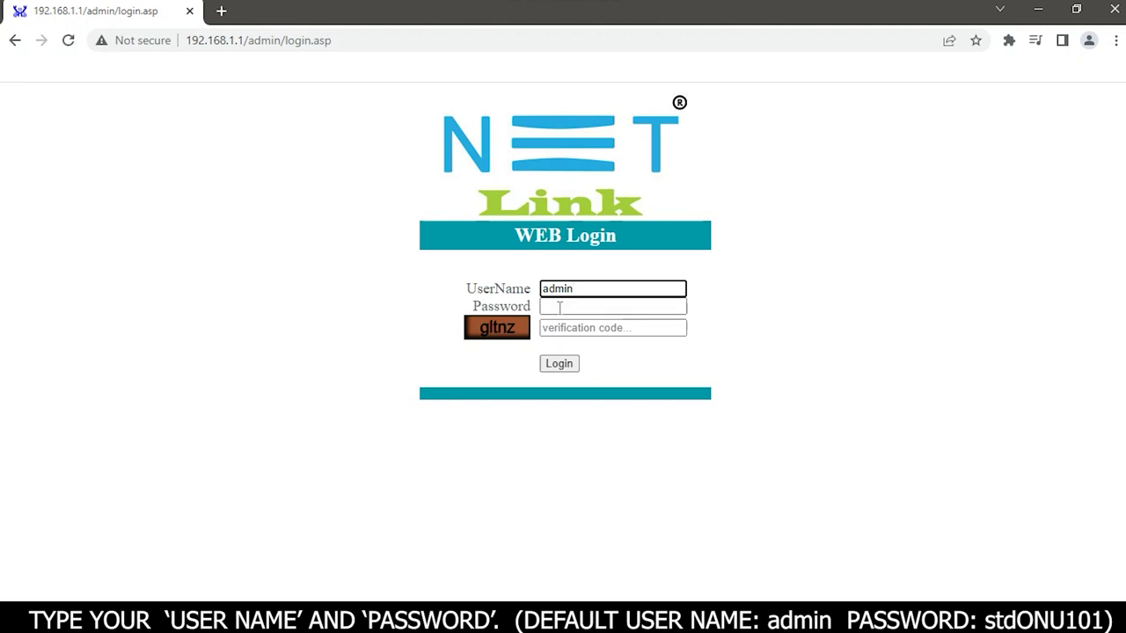
Fill in the admin password and the gltnz verification code on the NetLink login form.
click(560, 307)
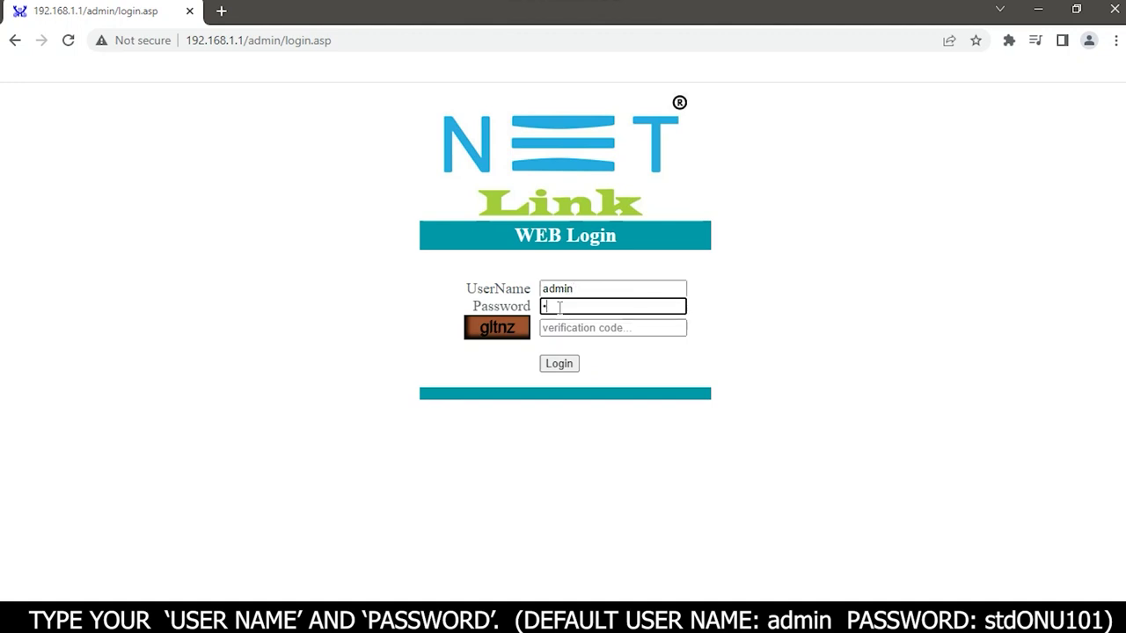
text(NU)
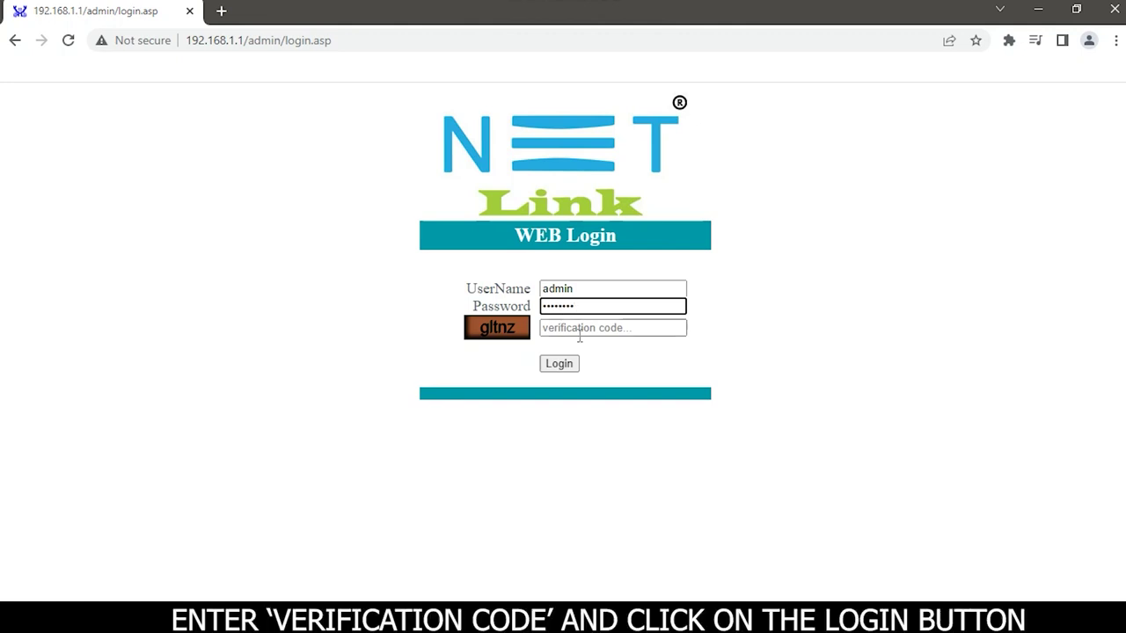
click(579, 331)
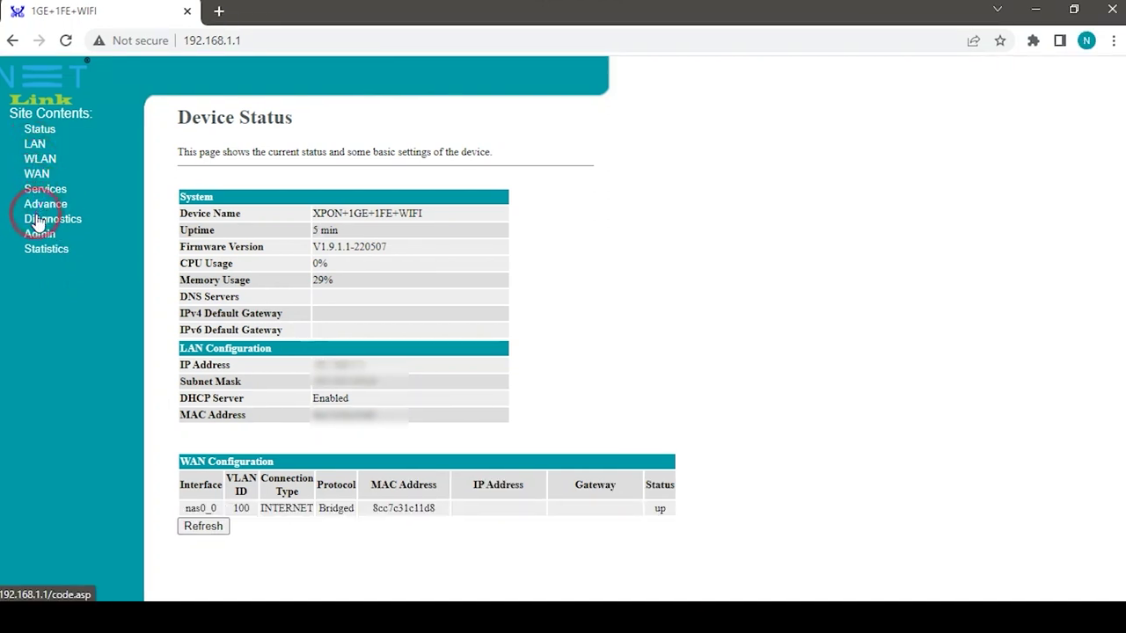
Expand Admin in the sidebar and go to the Backup/Restore page.
click(44, 236)
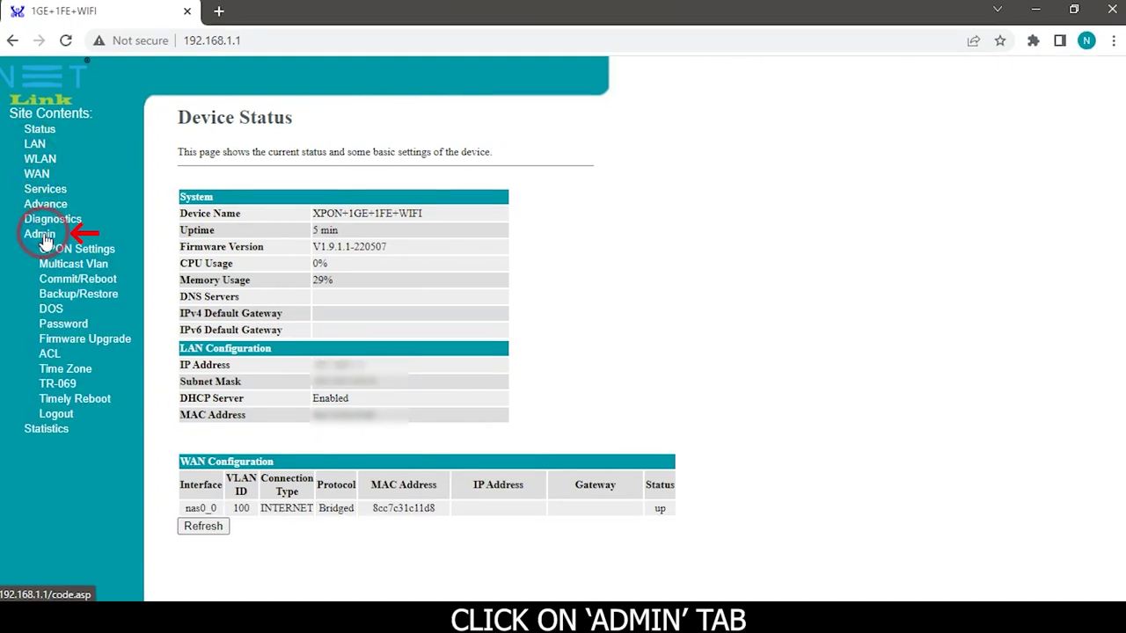
click(79, 292)
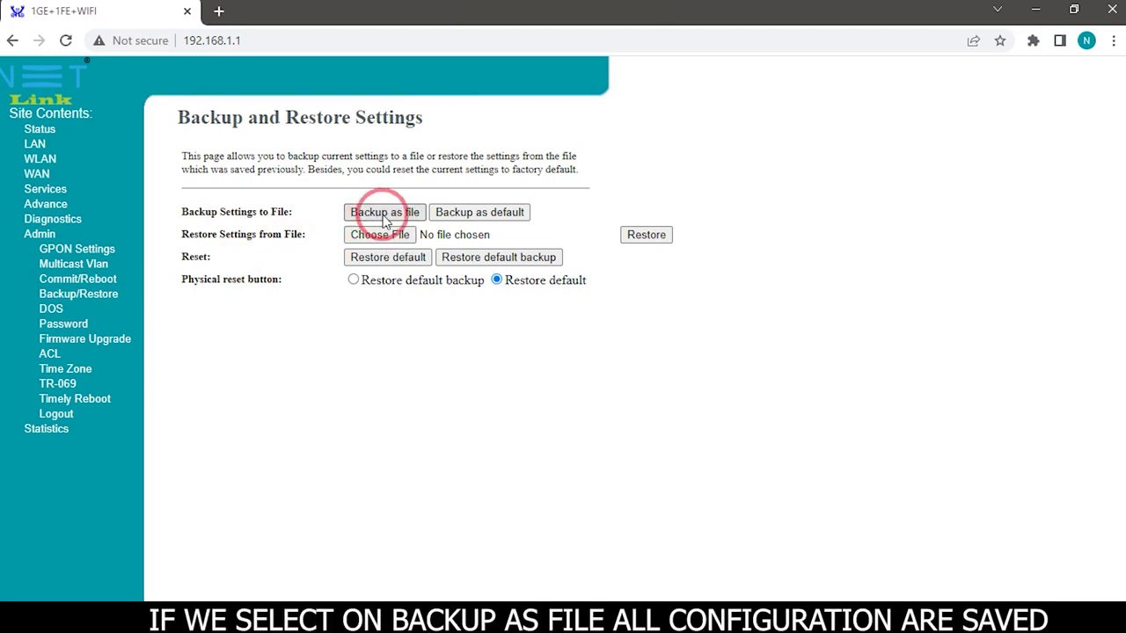
Back up the configuration to config (3).xml and also save it as the default backup.
click(389, 217)
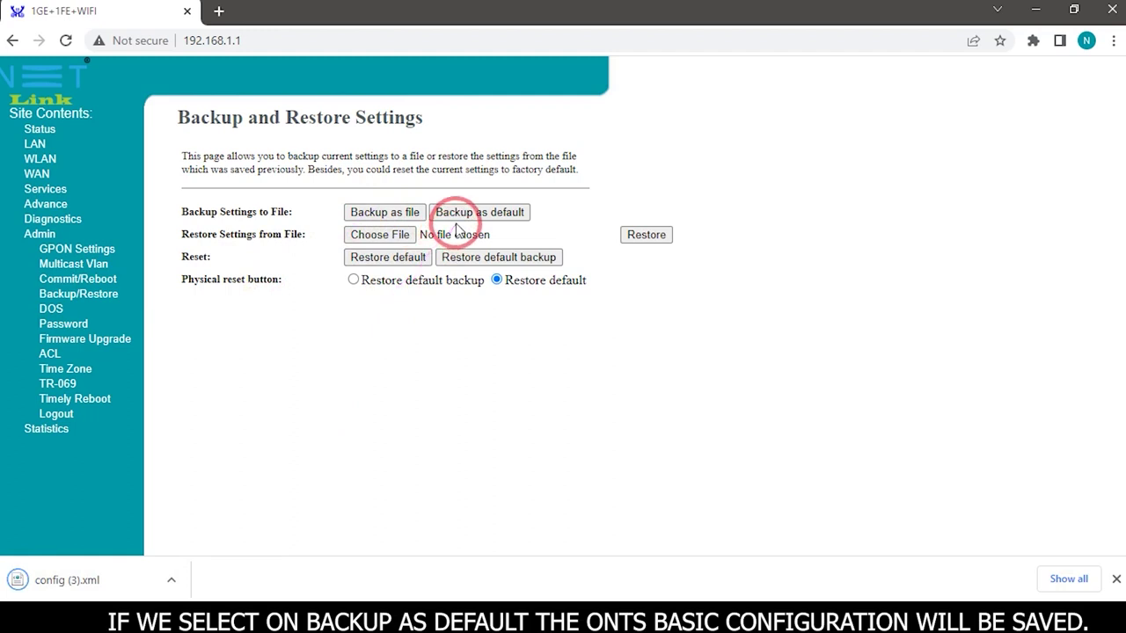
click(463, 214)
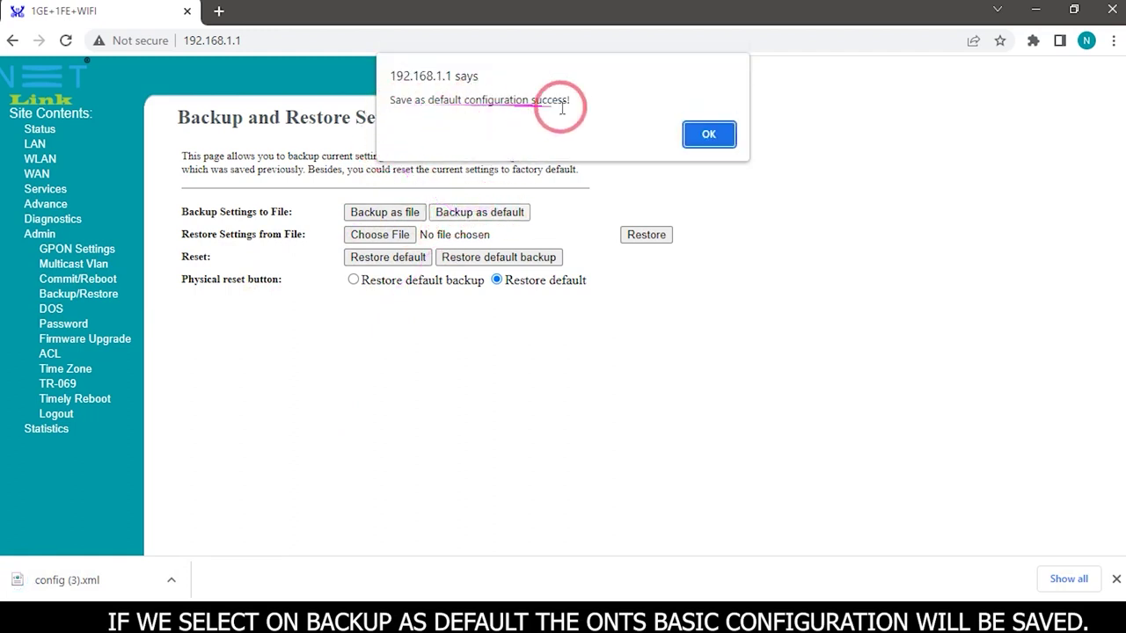
click(713, 136)
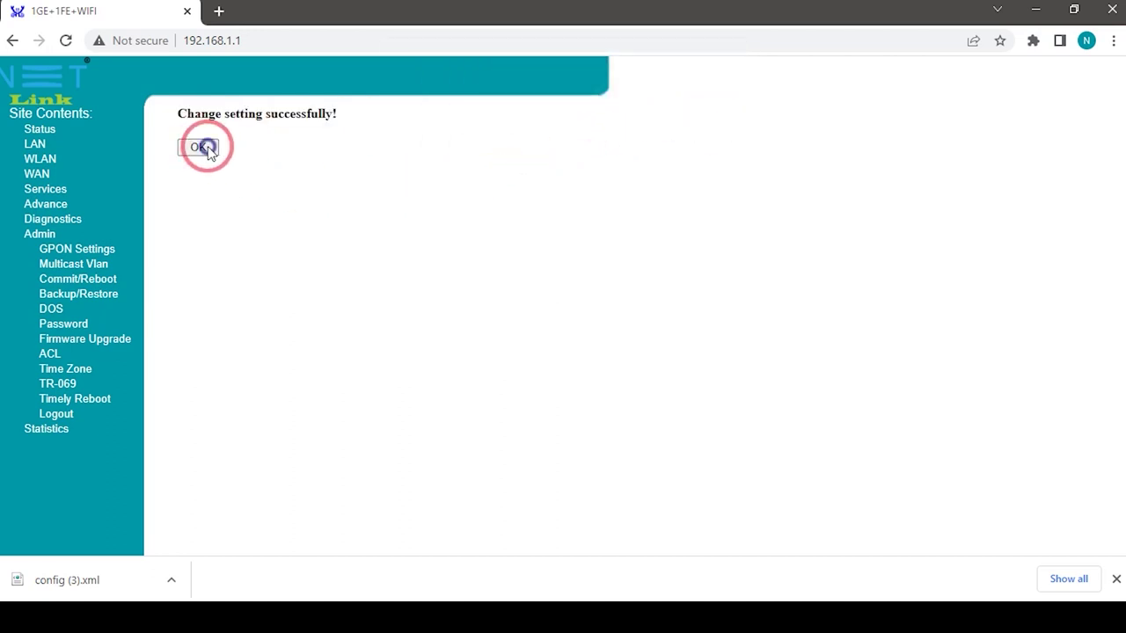
click(208, 149)
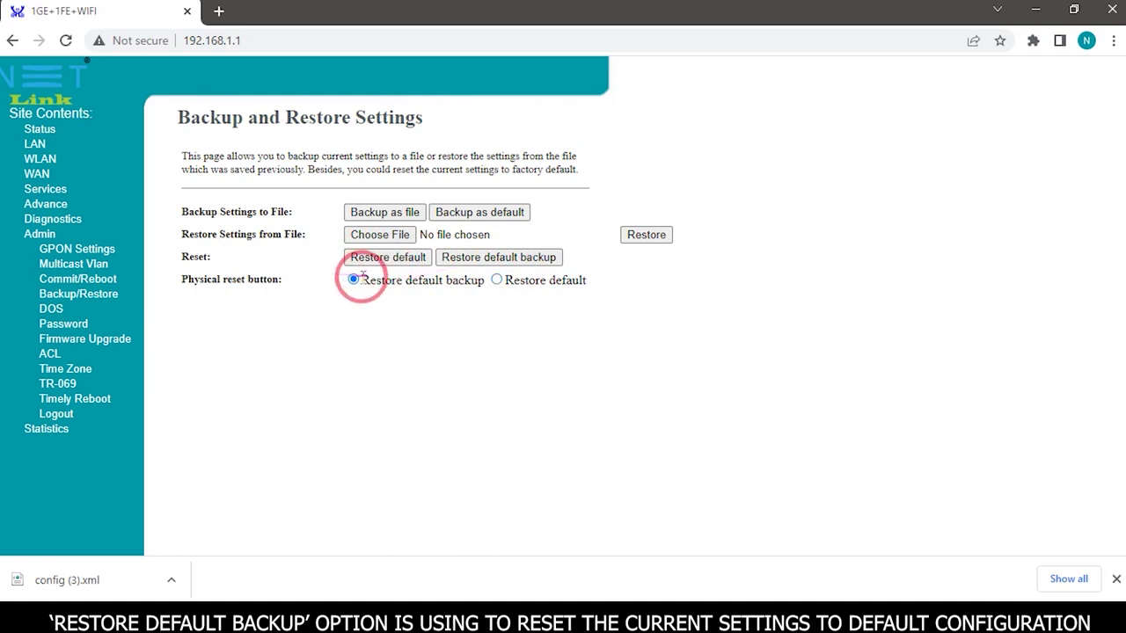
Set the physical reset button to Restore default, cancelling both the factory and default-backup resets.
click(497, 280)
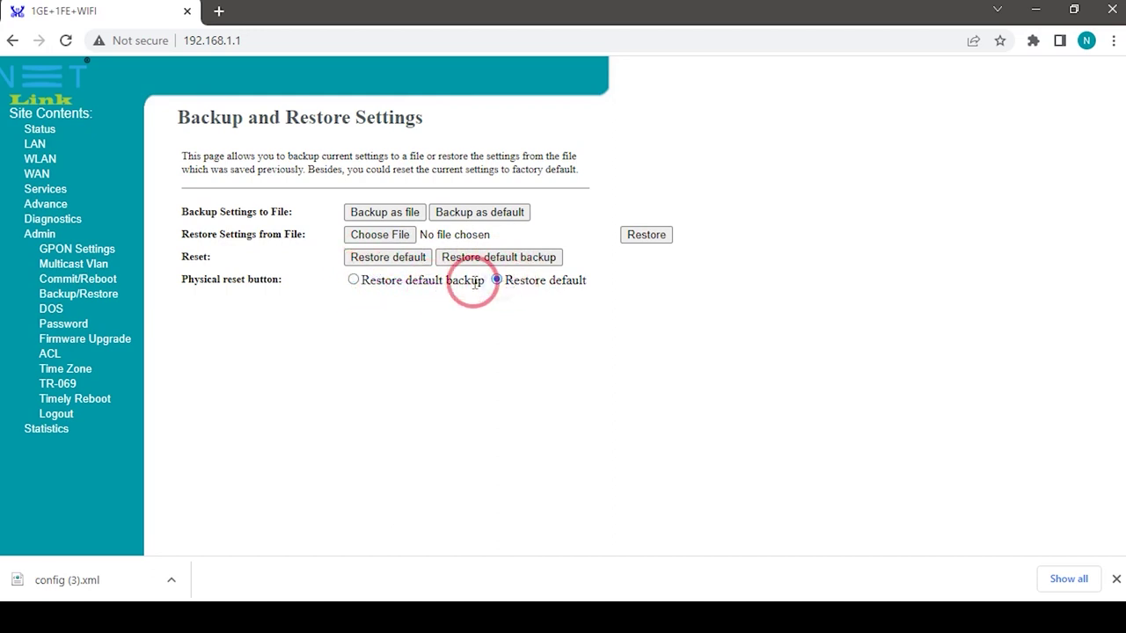
click(390, 259)
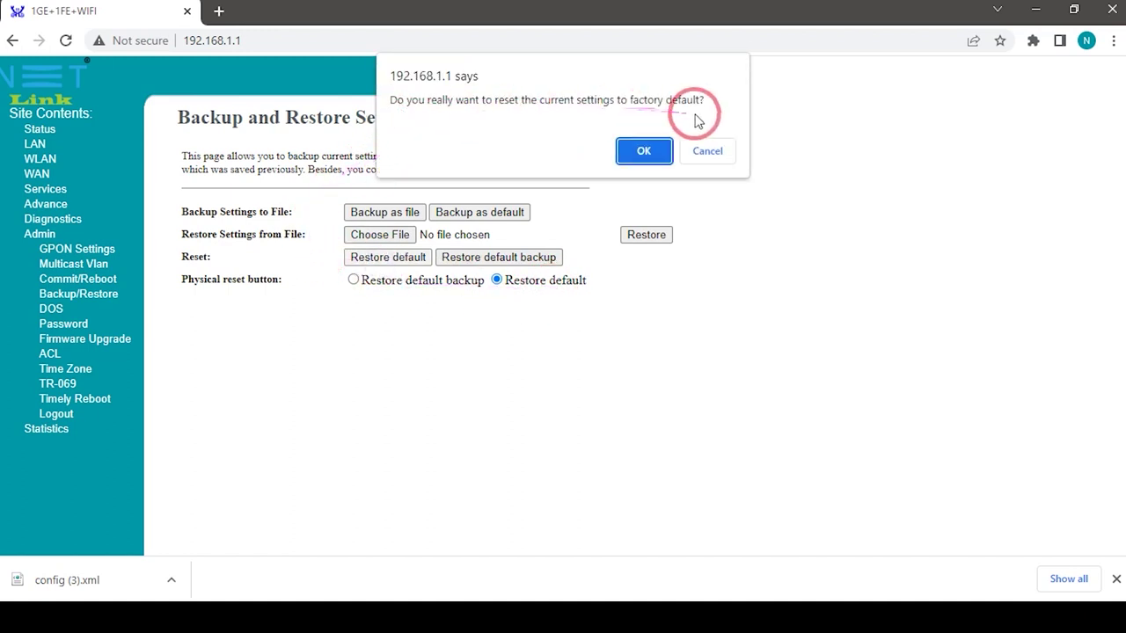
click(655, 151)
click(498, 256)
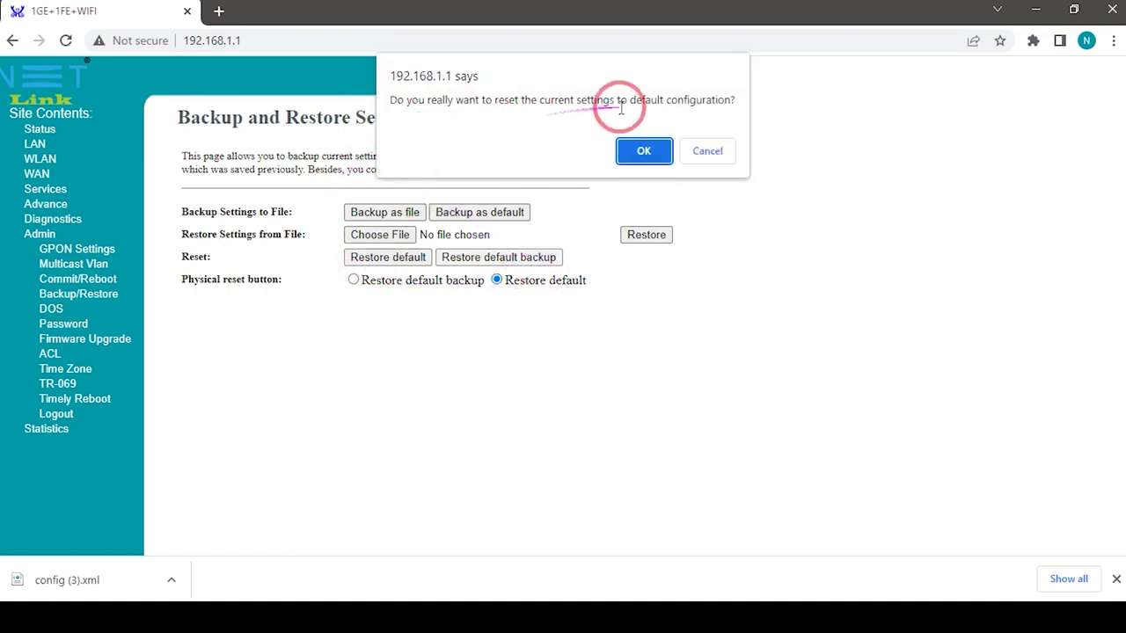
click(707, 151)
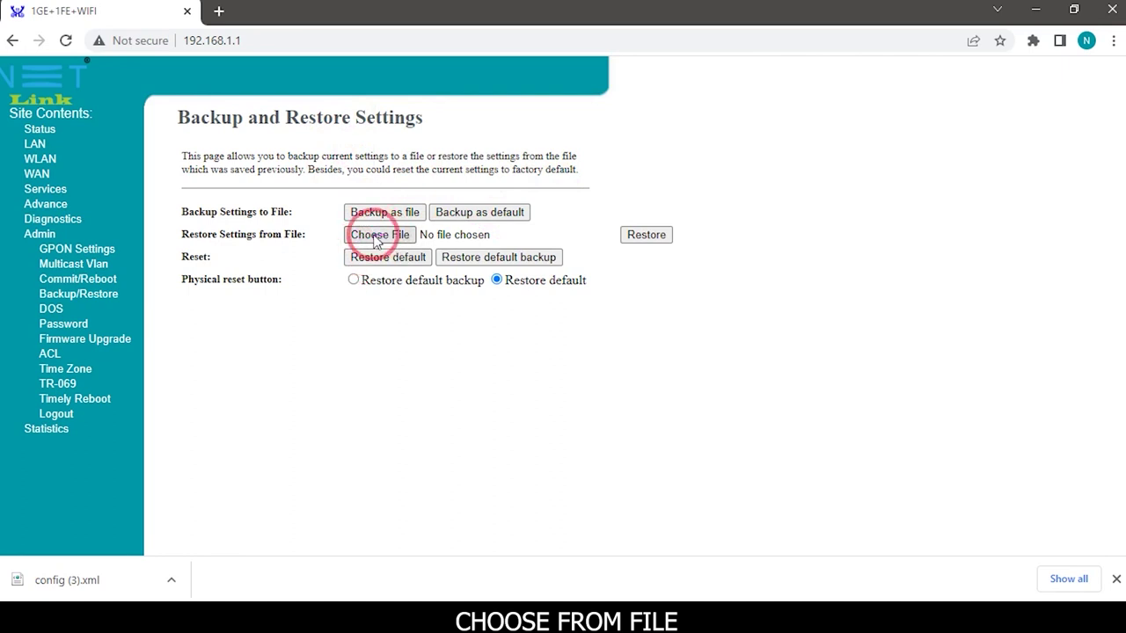
click(376, 236)
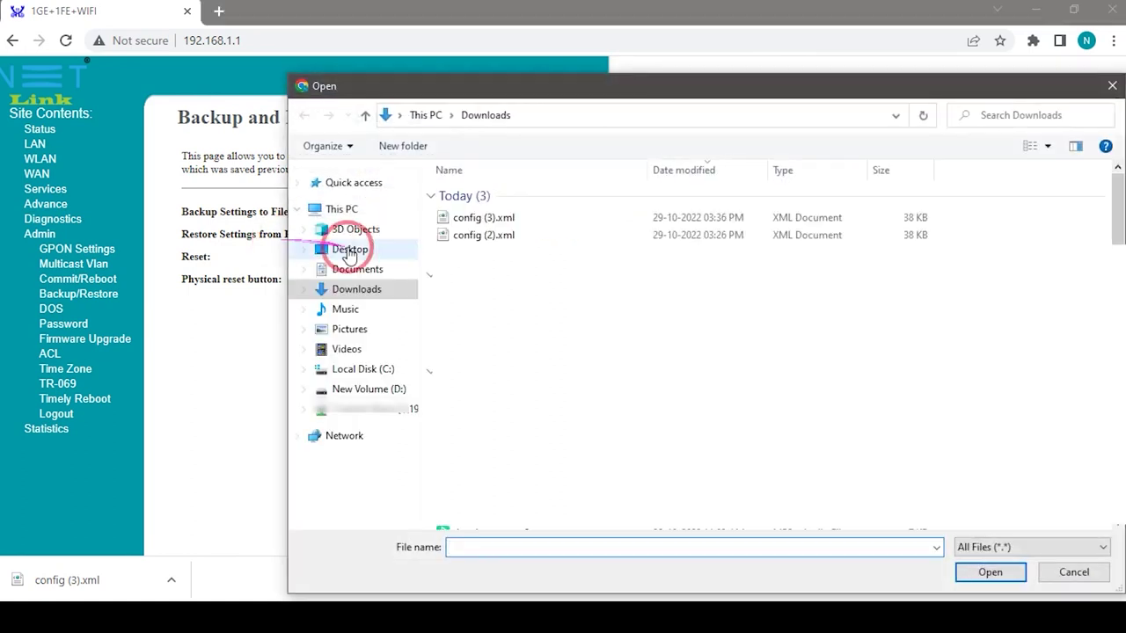
Restore the device settings from config (3).xml in Downloads, triggering a reboot.
click(469, 222)
click(990, 572)
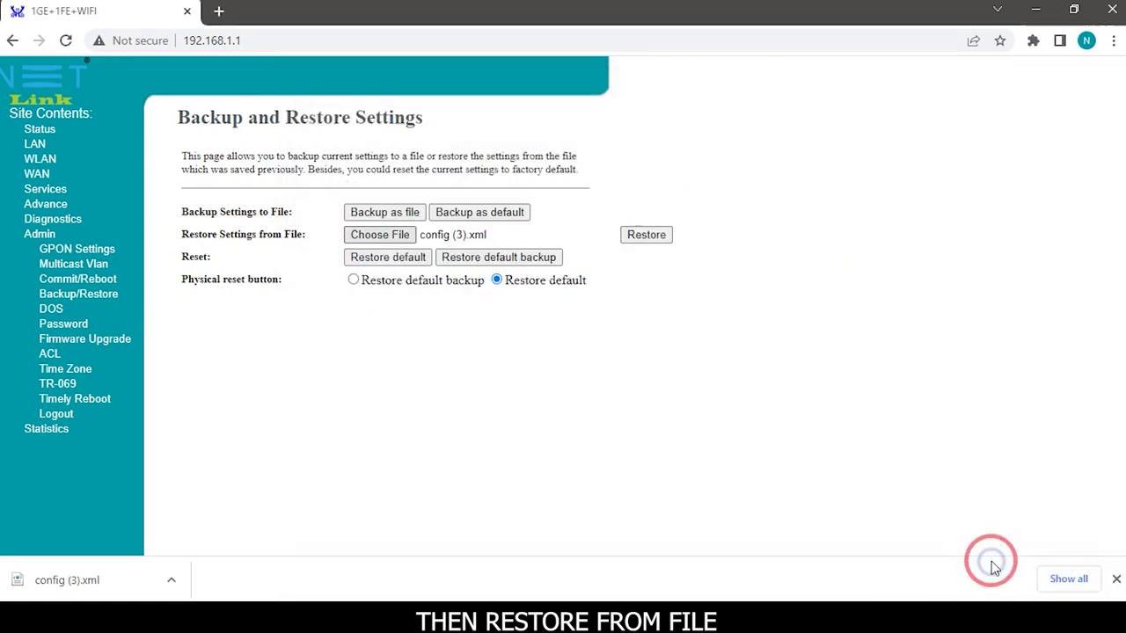
click(642, 236)
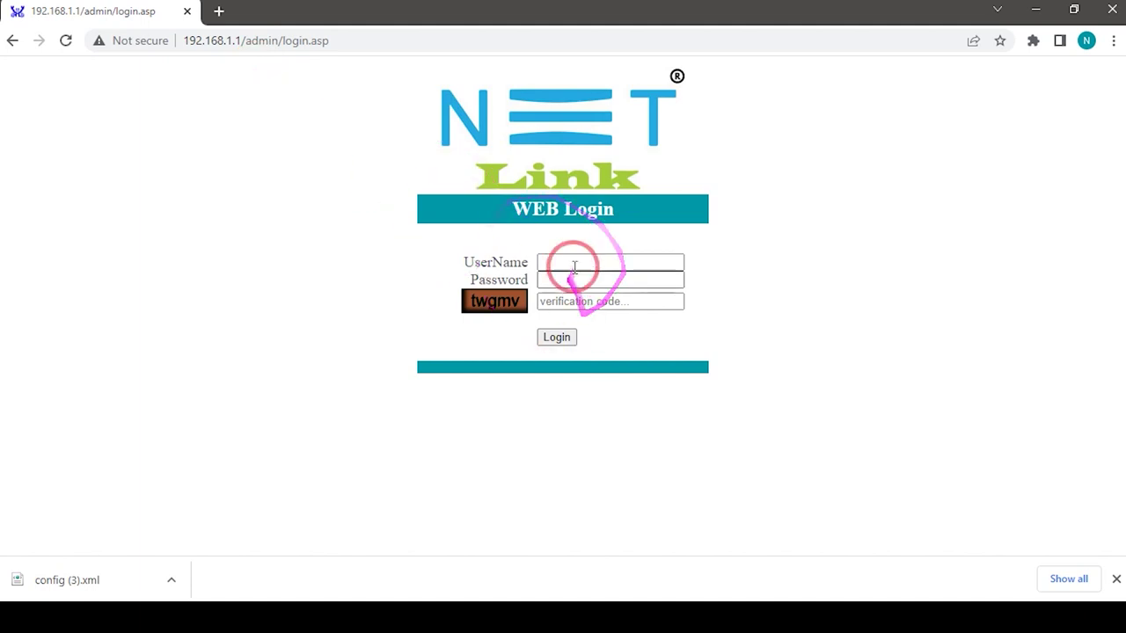
Re-enter username admin, the password and the verification code on the login page.
click(582, 261)
text(admin)
click(556, 278)
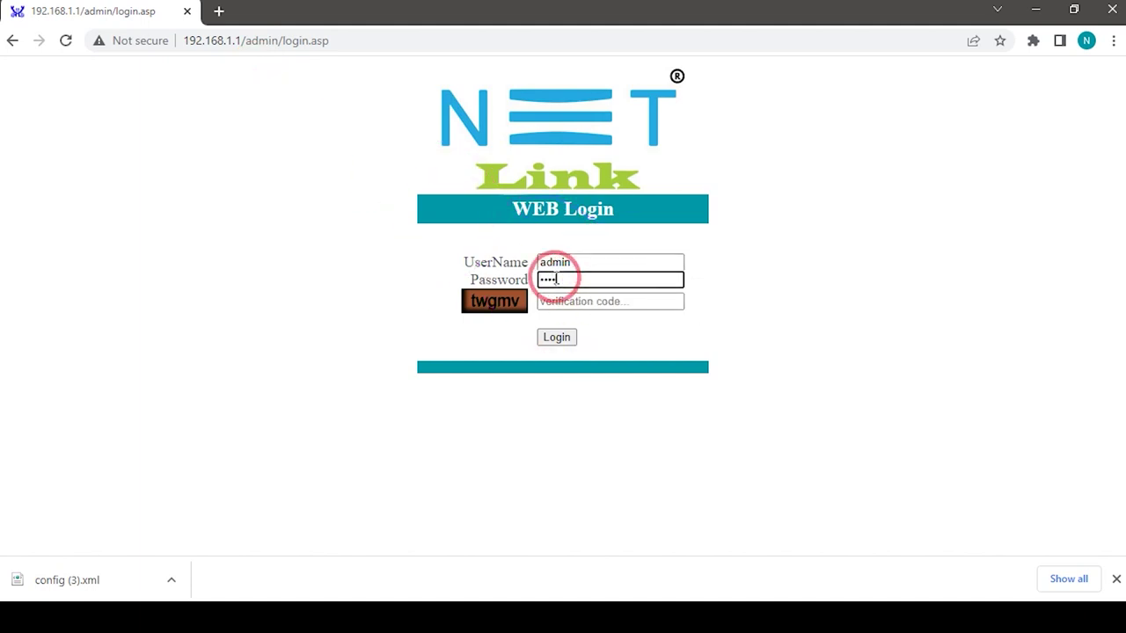
click(558, 301)
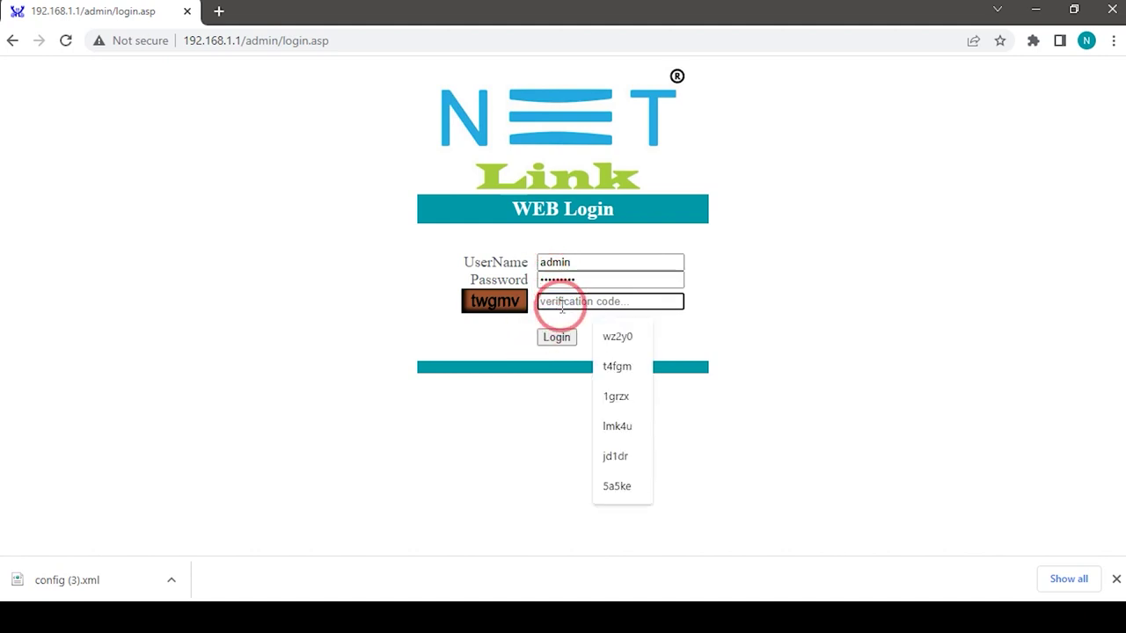
text(twgmv)
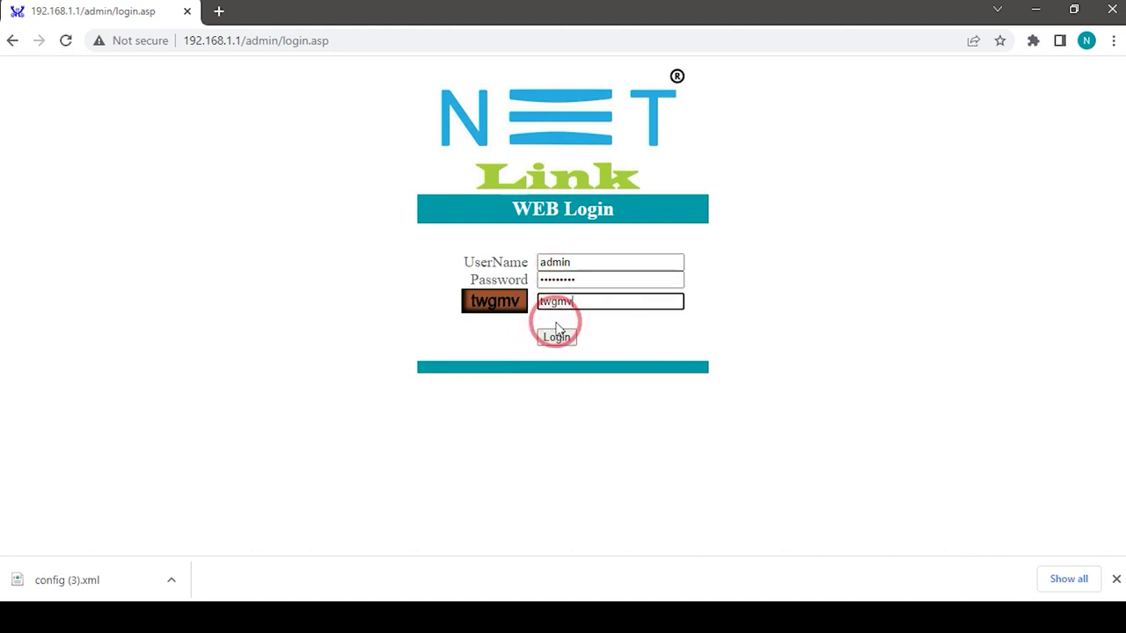